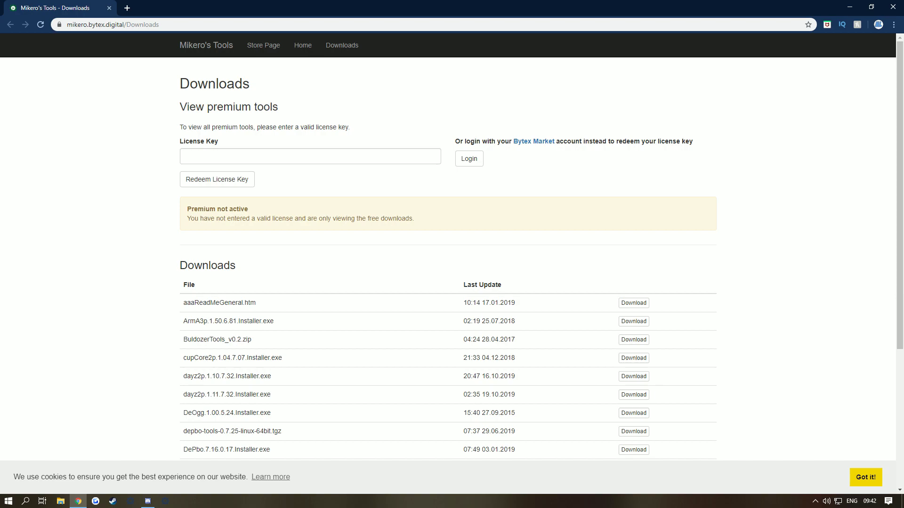
# - Open the C:\Program Files (x86)\Mikero\DePboTools\bin folder in File Explorer
pyautogui.scroll(-4, 447, 236)
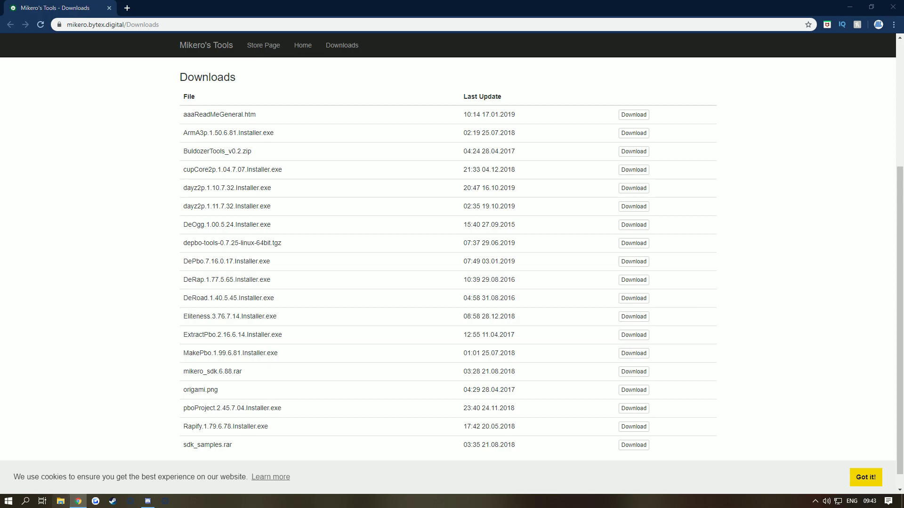
pyautogui.click(61, 501)
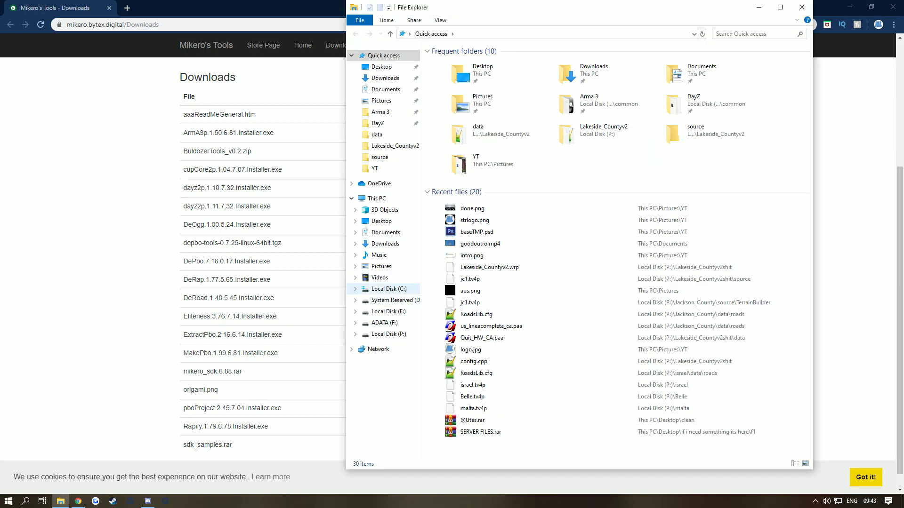
pyautogui.click(388, 289)
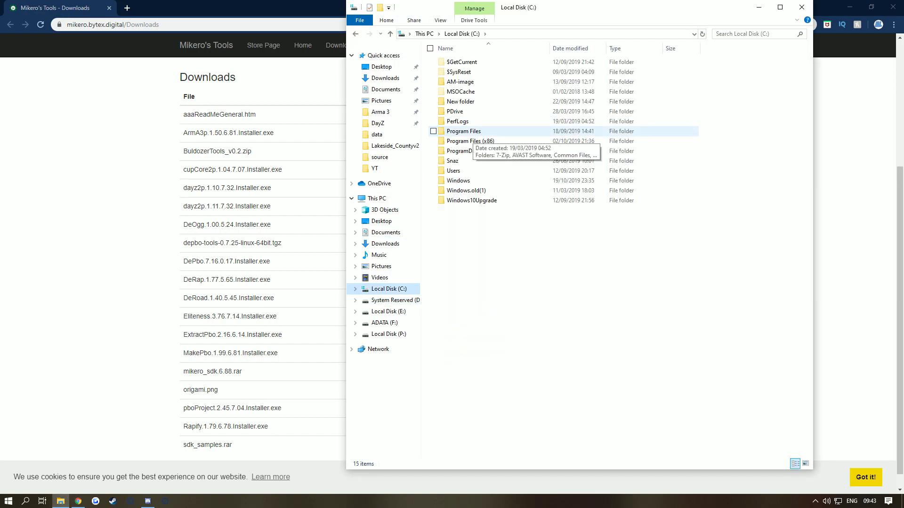
pyautogui.doubleClick(470, 140)
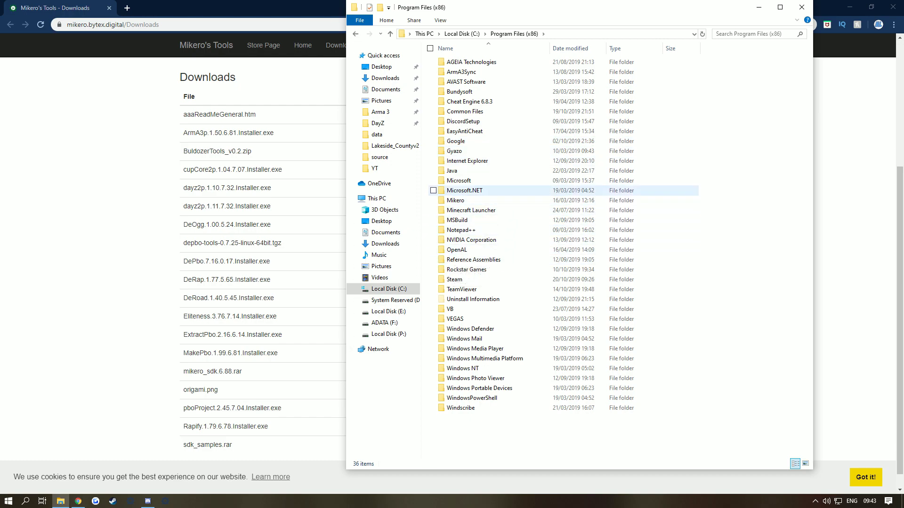
pyautogui.doubleClick(455, 200)
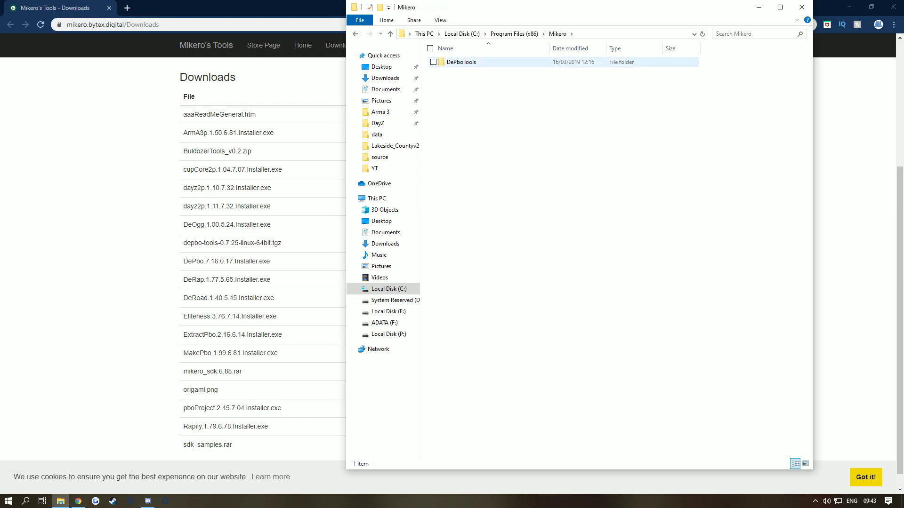
pyautogui.doubleClick(462, 62)
pyautogui.doubleClick(462, 61)
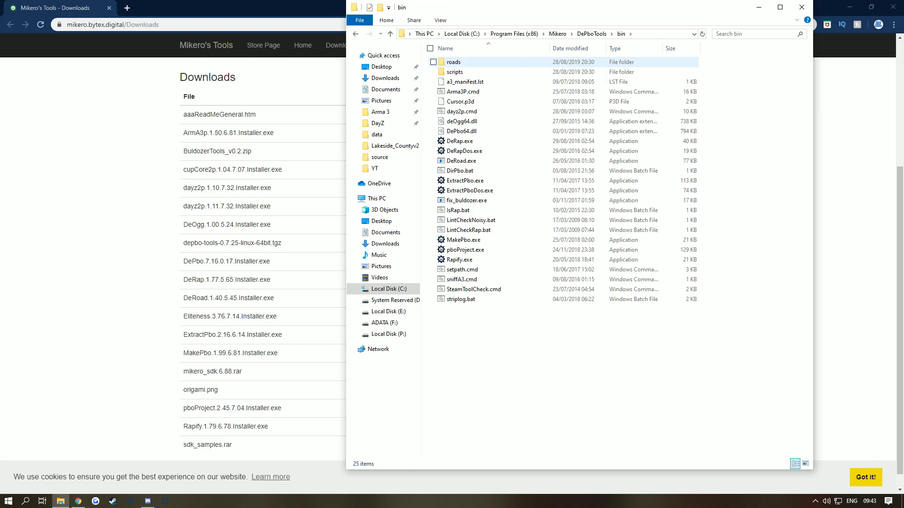
# - Look through the installed tools in the bin folder and the contents of its roads and scripts subfolders
pyautogui.moveTo(548, 319); pyautogui.dragTo(423, 43)
pyautogui.click(564, 377)
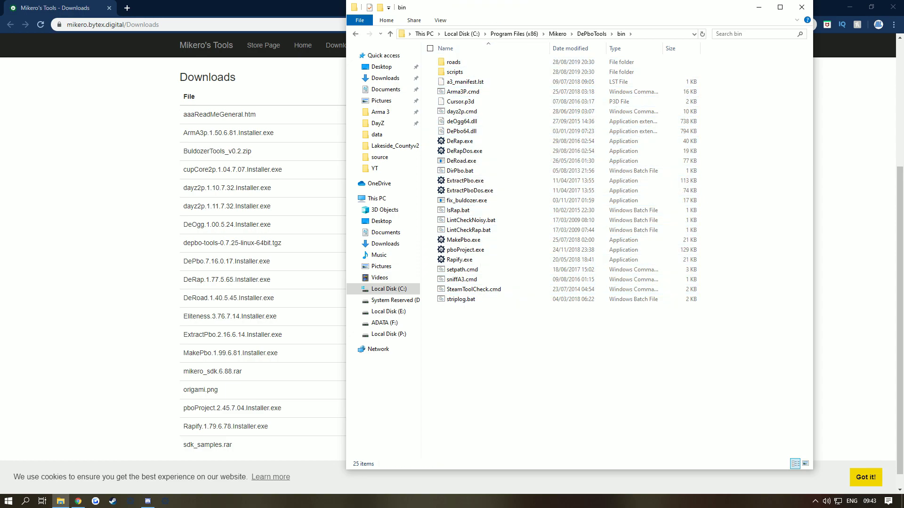
pyautogui.click(469, 230)
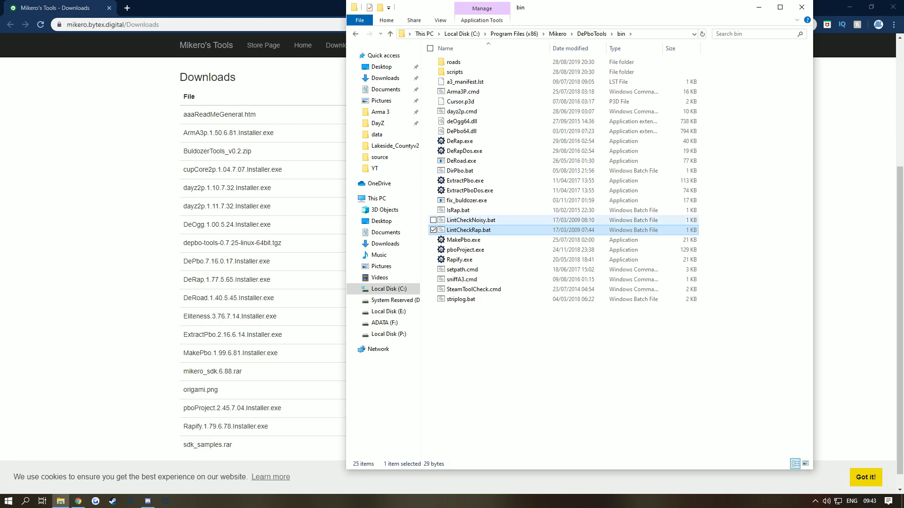
pyautogui.click(470, 220)
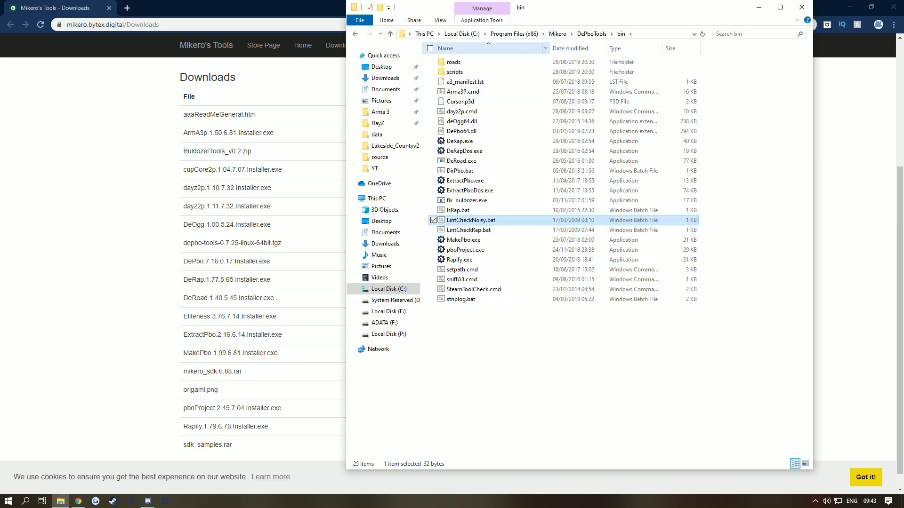
pyautogui.doubleClick(453, 62)
pyautogui.scroll(-20, 517, 273)
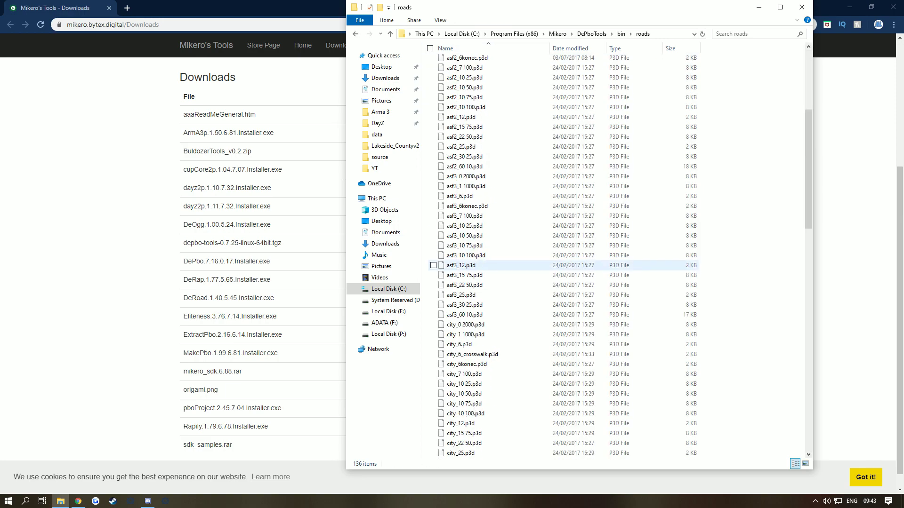
pyautogui.scroll(10, 518, 276)
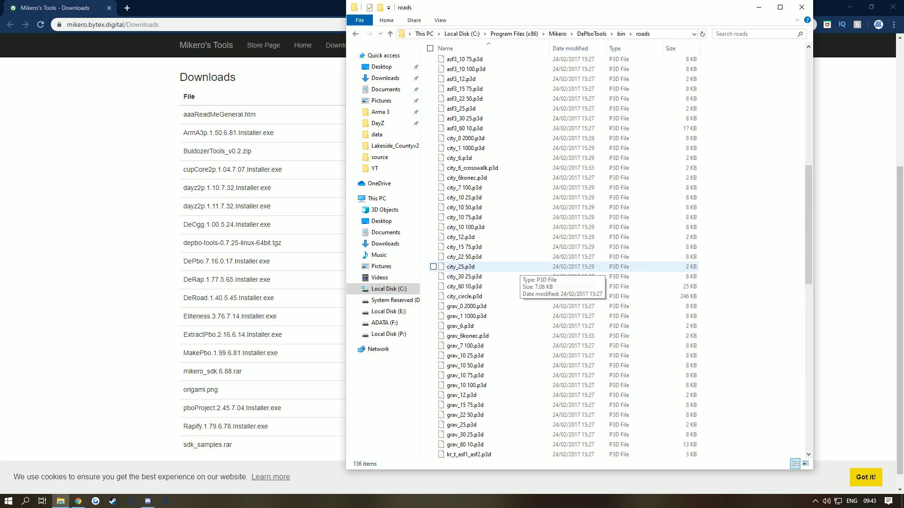
pyautogui.click(621, 34)
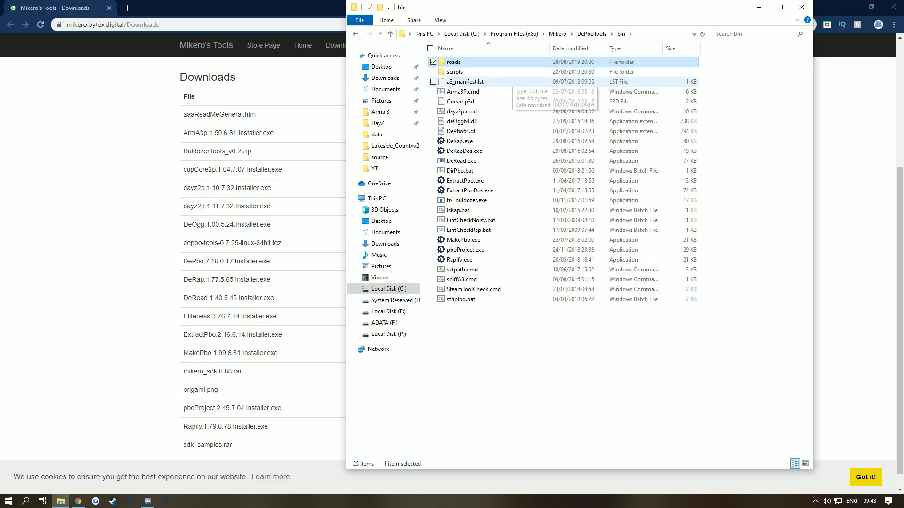
pyautogui.doubleClick(459, 71)
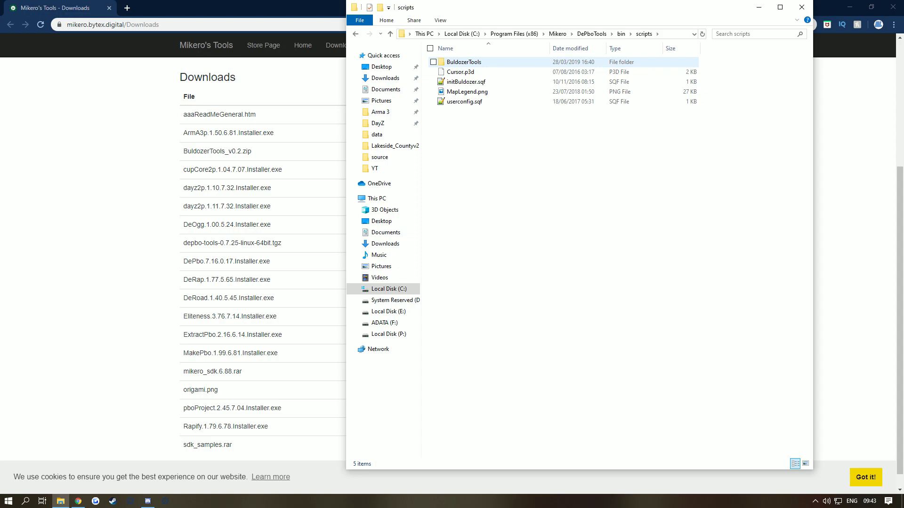
pyautogui.moveTo(553, 127); pyautogui.dragTo(452, 61)
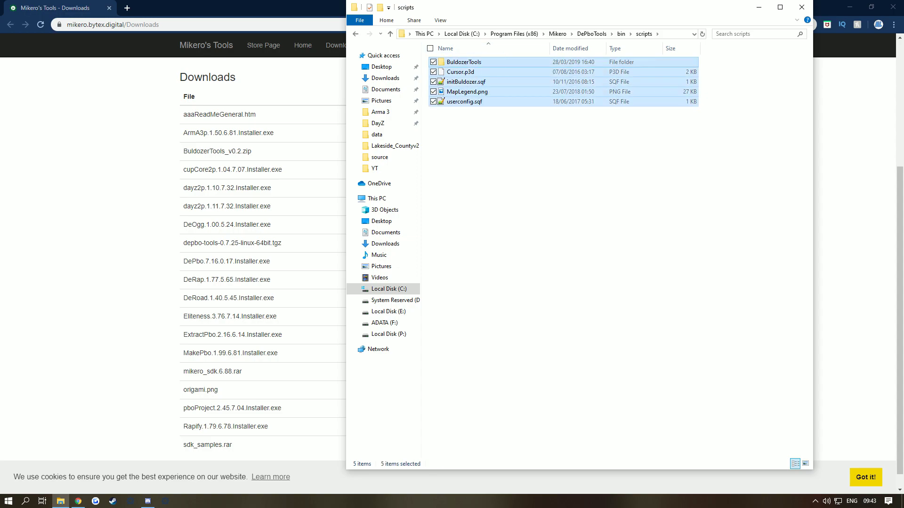
pyautogui.hotkey('alt', 'Up')
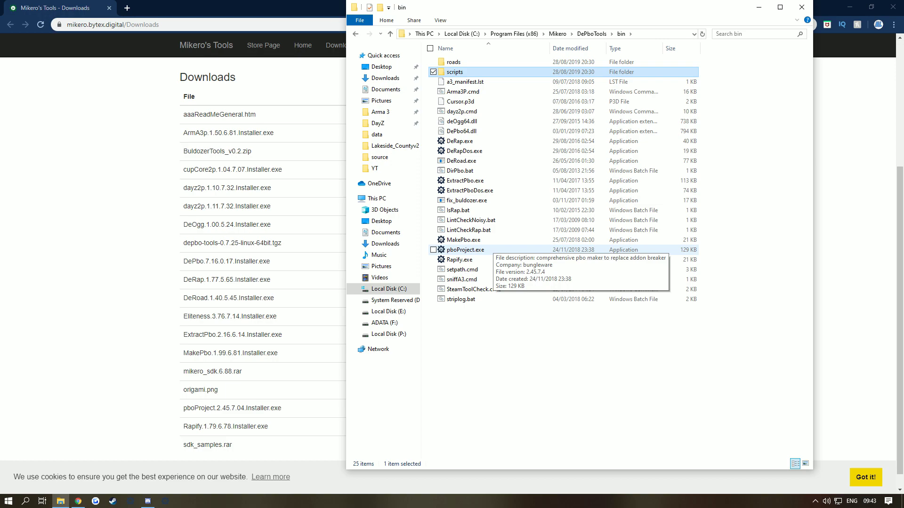
# - Launch pboProject.exe from the bin folder and move its window clear of the console
pyautogui.click(470, 249)
pyautogui.doubleClick(470, 249)
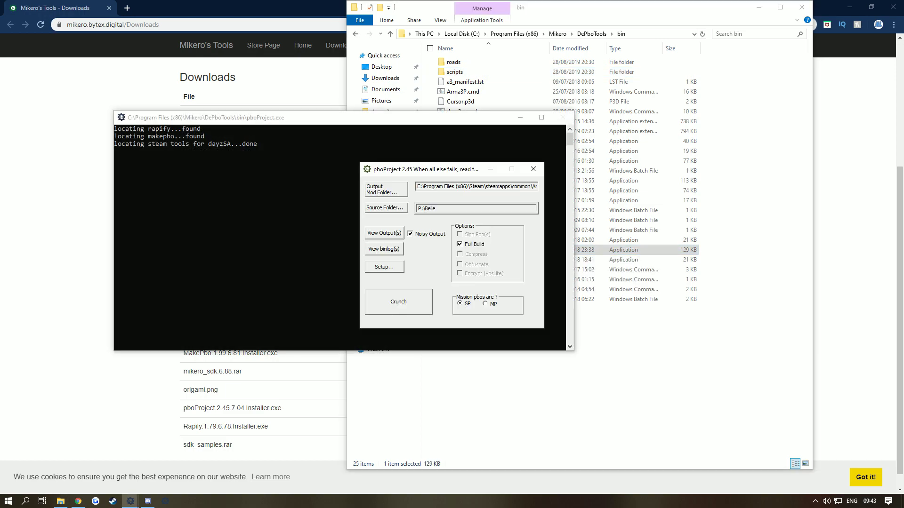
pyautogui.moveTo(423, 169); pyautogui.dragTo(633, 127)
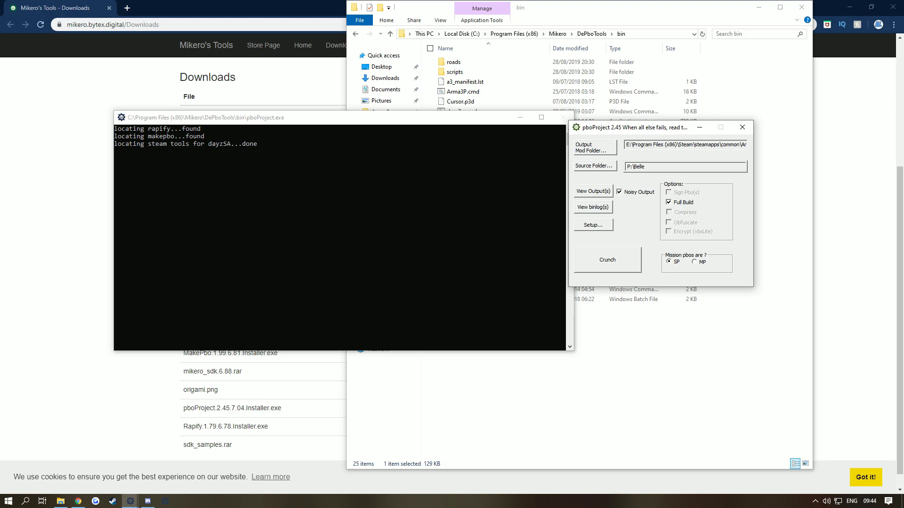
# - View the Belle packing log, examine the config.cpp error on its last line, and close the log
pyautogui.click(594, 191)
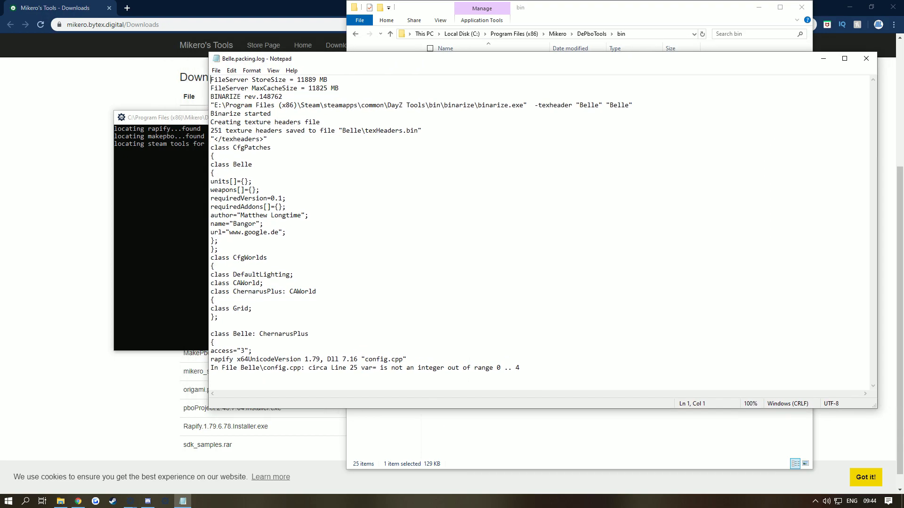
pyautogui.moveTo(230, 367); pyautogui.dragTo(289, 368)
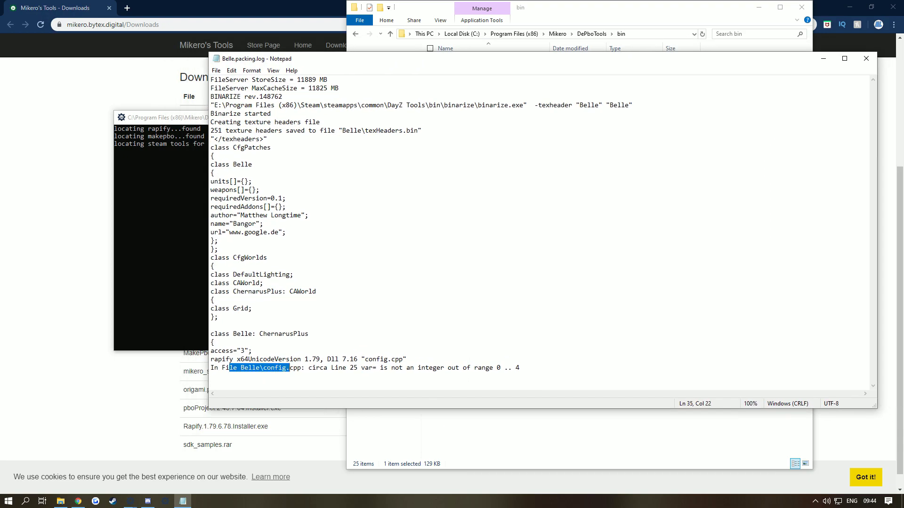
pyautogui.click(297, 367)
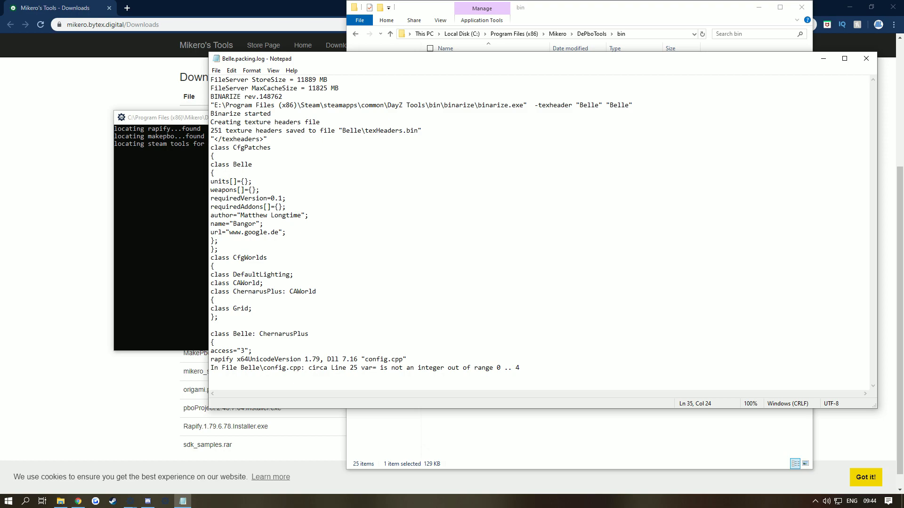
pyautogui.moveTo(519, 367); pyautogui.dragTo(211, 368)
pyautogui.click(253, 351)
pyautogui.click(866, 58)
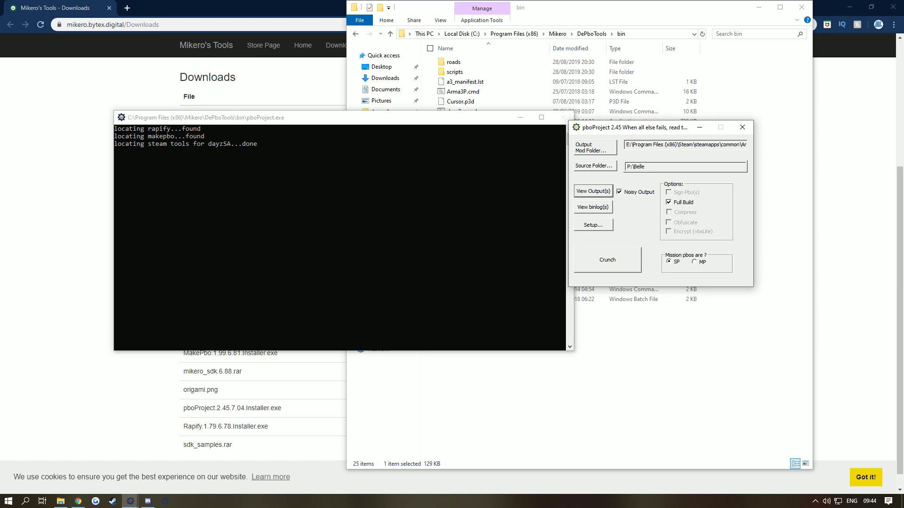
# - Set the pboProject source folder to Belle on the P: drive
pyautogui.click(593, 166)
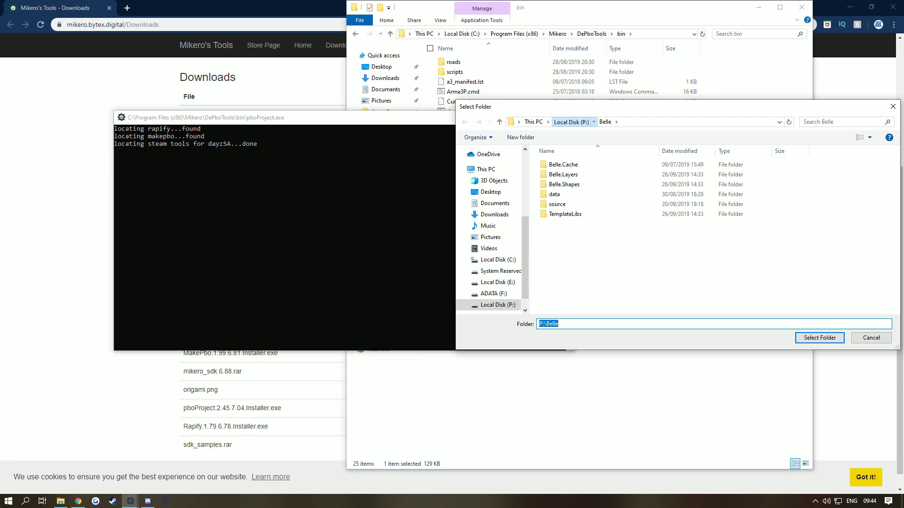
pyautogui.click(571, 122)
pyautogui.click(555, 214)
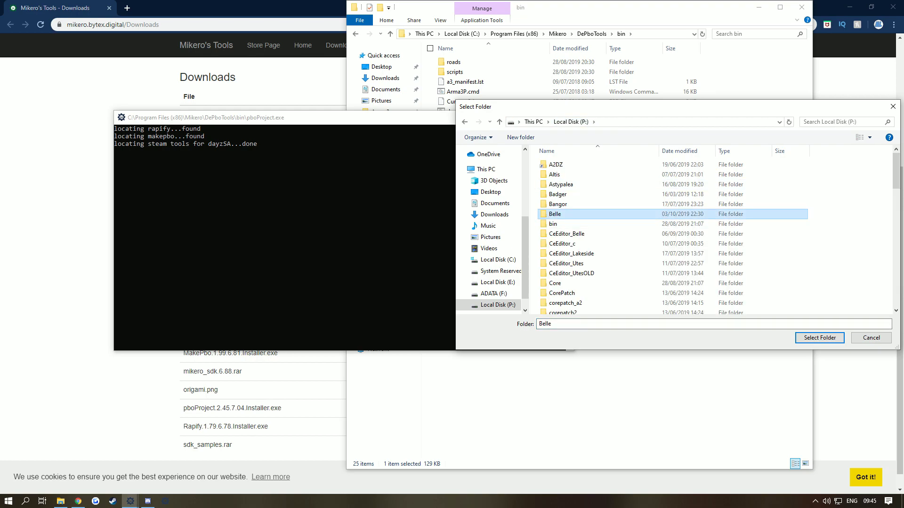
pyautogui.click(819, 338)
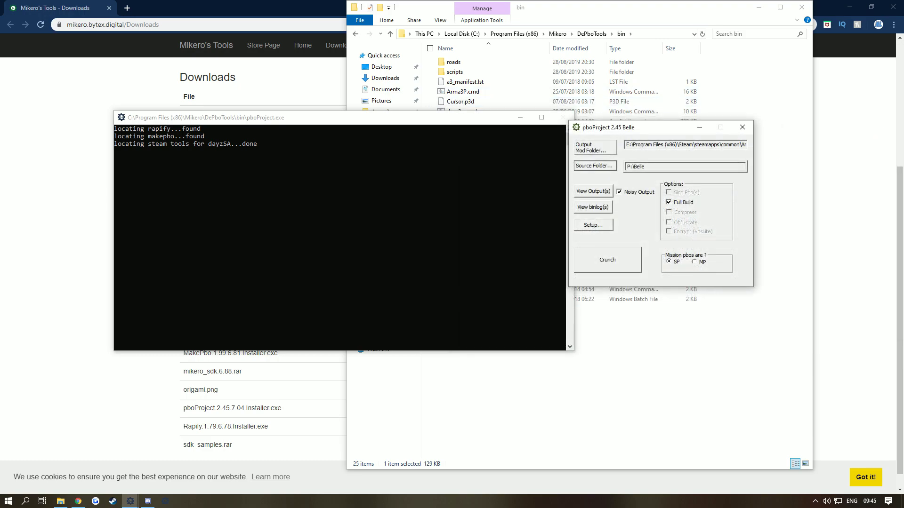
# - Launch DayZ Tools through Steam, check its option for mounting or dismounting drive P, and close it
pyautogui.click(815, 501)
pyautogui.rightClick(834, 447)
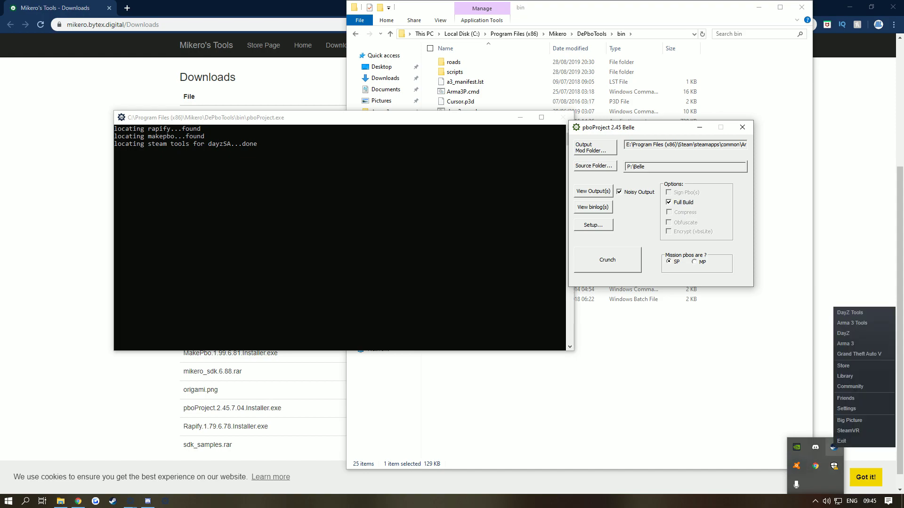
pyautogui.click(849, 312)
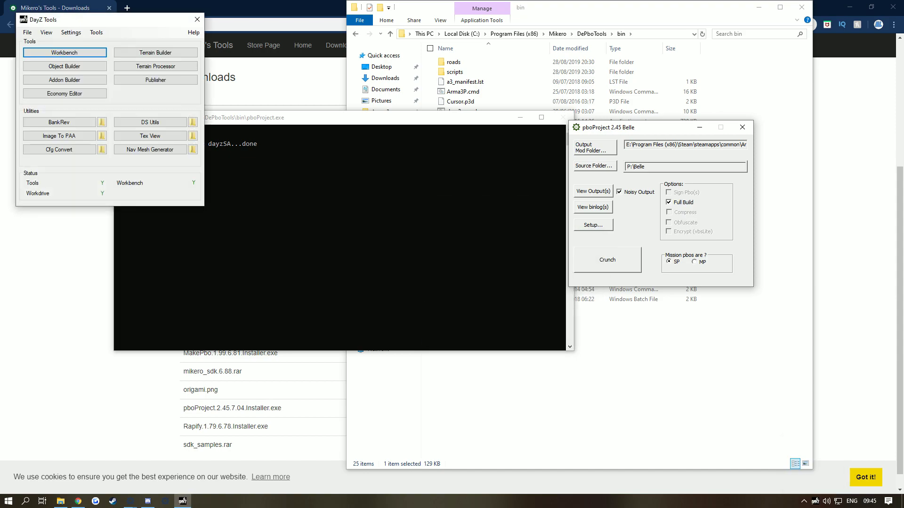
pyautogui.click(96, 32)
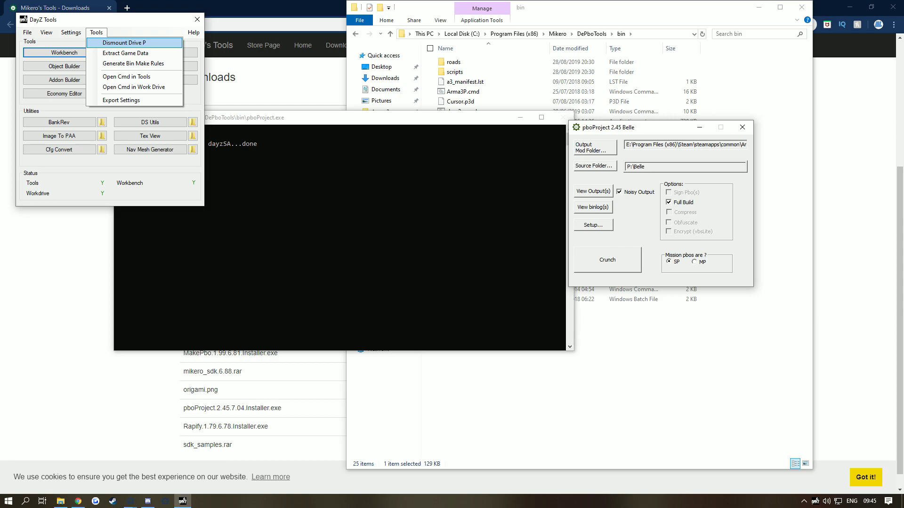
pyautogui.press('Escape')
pyautogui.click(197, 19)
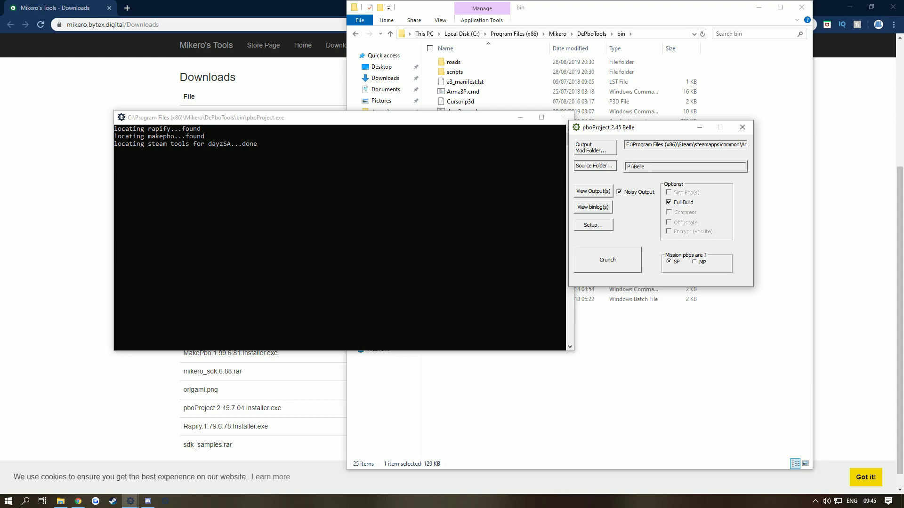
# - Check which folder the output mod folder chooser points to and close it without changing the selection
pyautogui.click(595, 147)
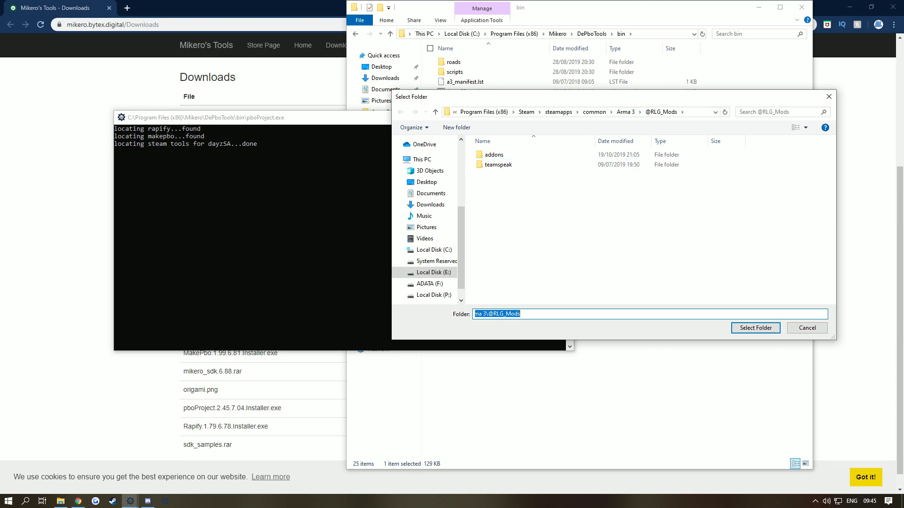
pyautogui.click(828, 97)
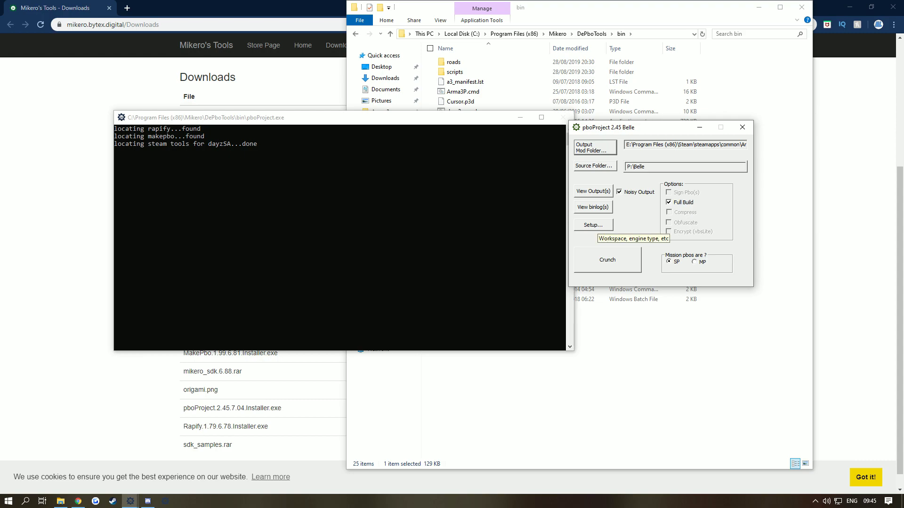
# - Choose DAYZSA as the engine in the general setup, review the Exclude From Pbo list, and accept the settings
pyautogui.click(593, 225)
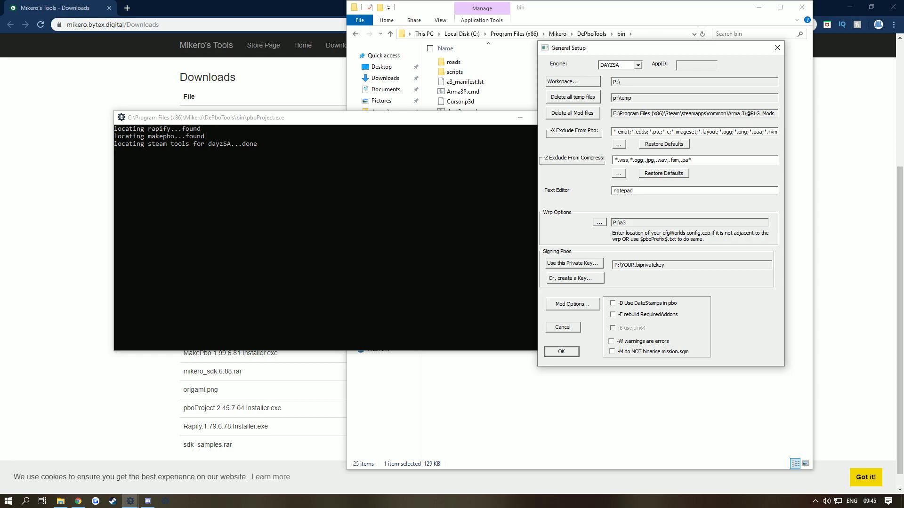
pyautogui.click(637, 65)
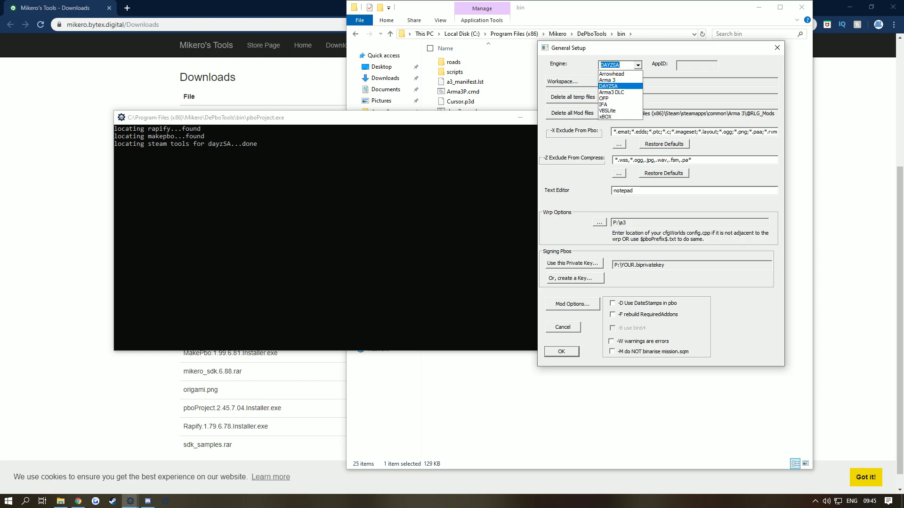
pyautogui.press('Return')
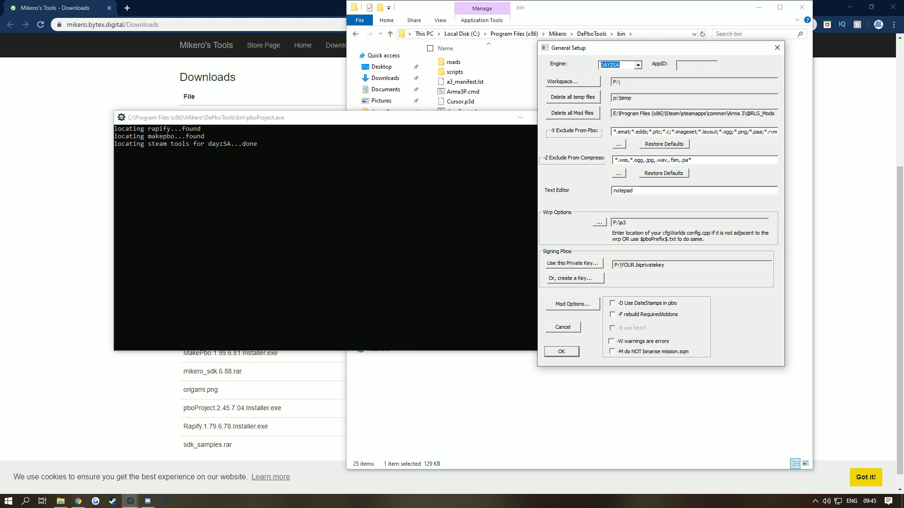
pyautogui.click(614, 131)
pyautogui.moveTo(613, 132); pyautogui.dragTo(777, 132)
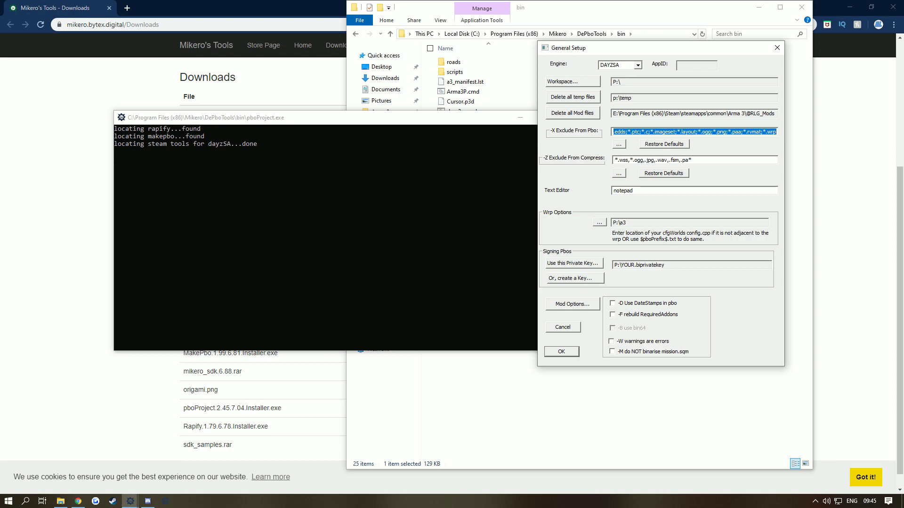
pyautogui.click(774, 132)
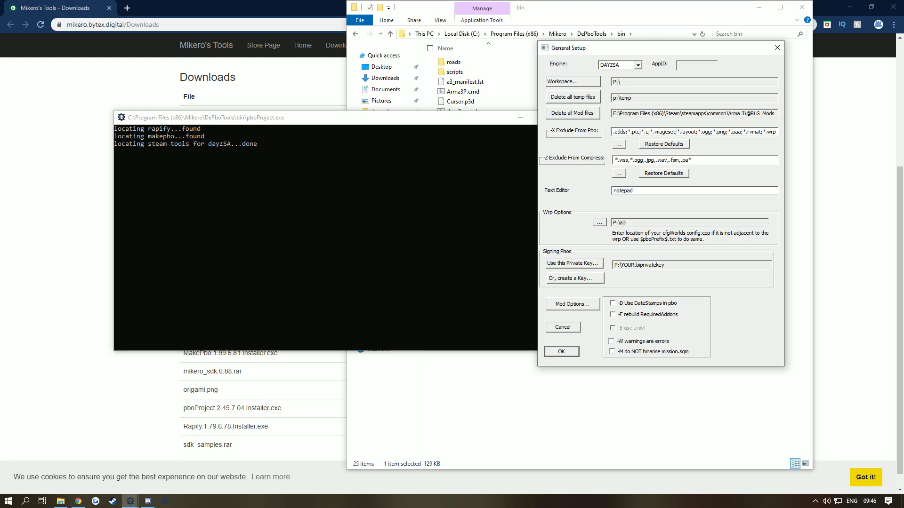
pyautogui.press('Return')
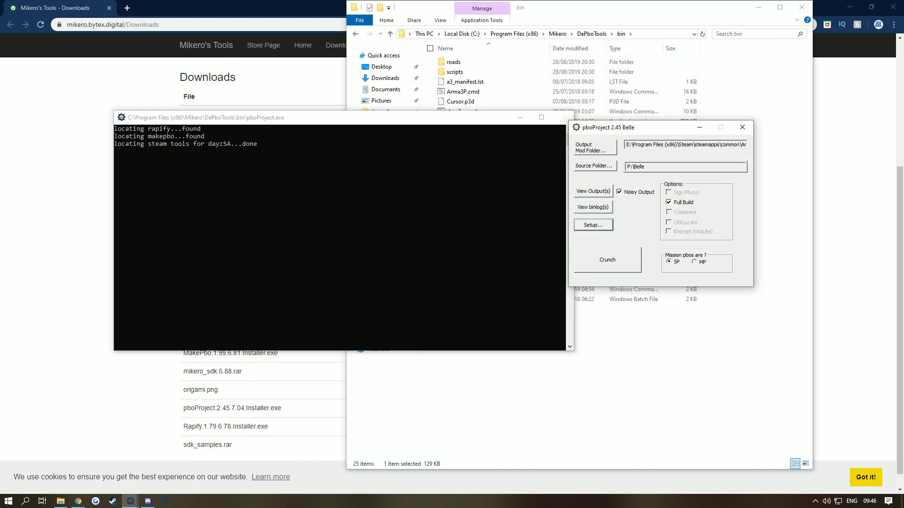